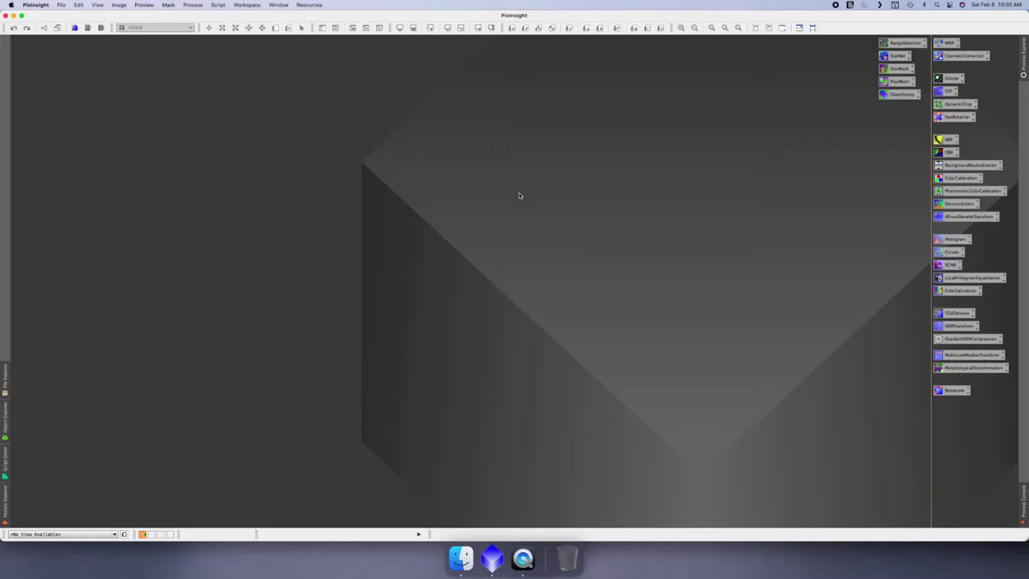
# Browse the Process and Script menus, closing both without launching anything.
pyautogui.click(188, 5)
pyautogui.moveTo(198, 16)
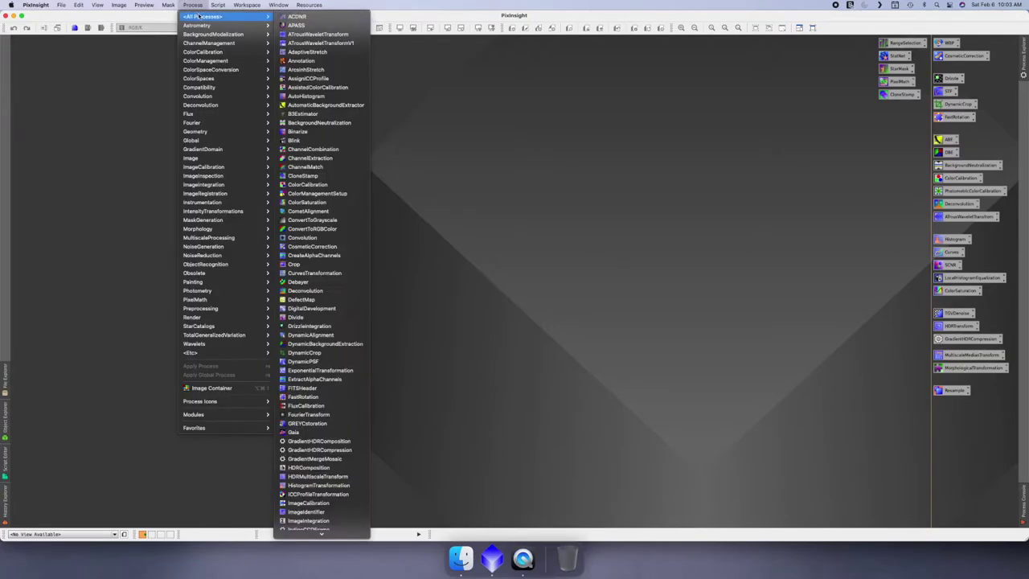
pyautogui.press('Escape')
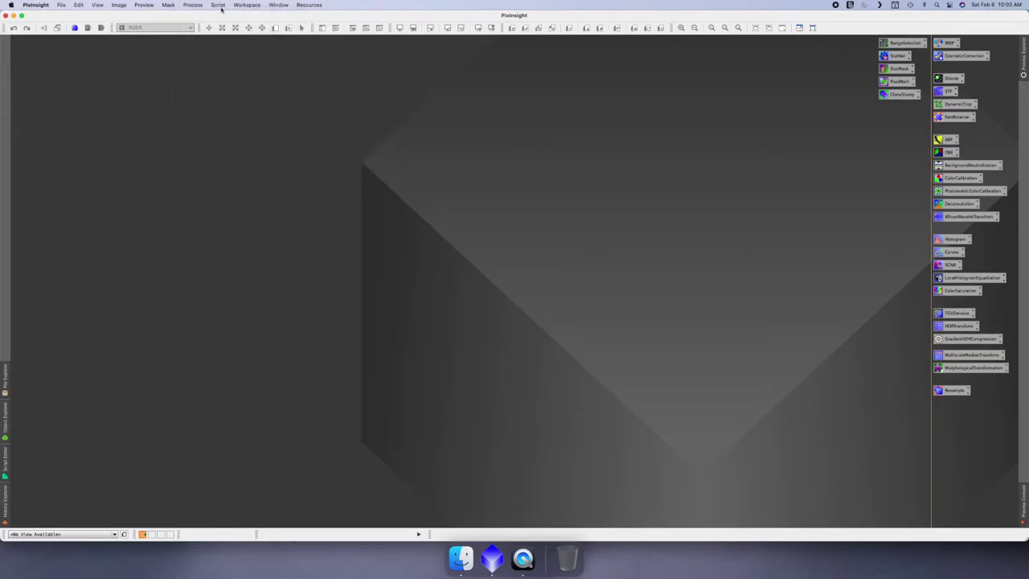
pyautogui.click(220, 6)
pyautogui.moveTo(233, 16)
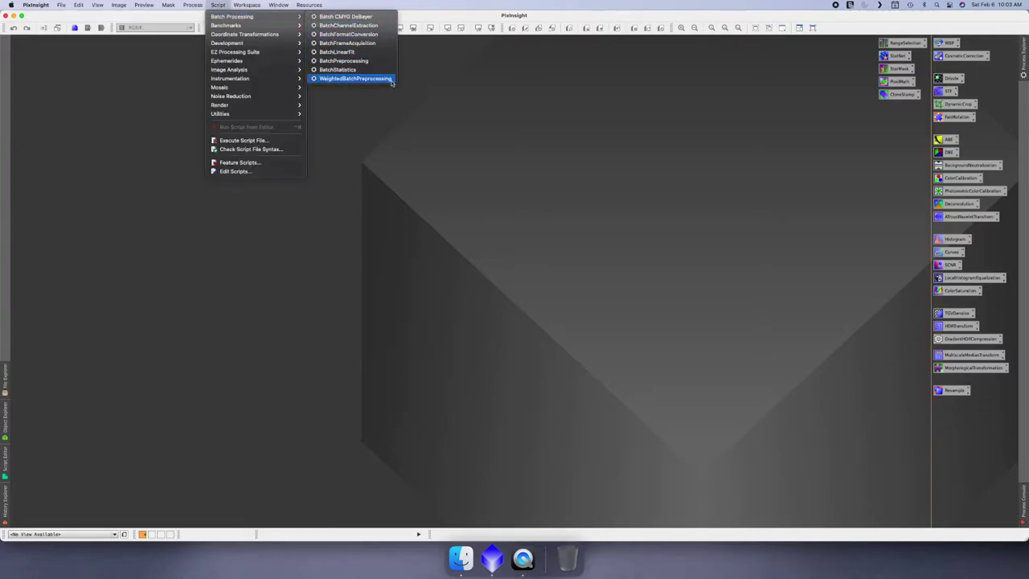
pyautogui.click(527, 123)
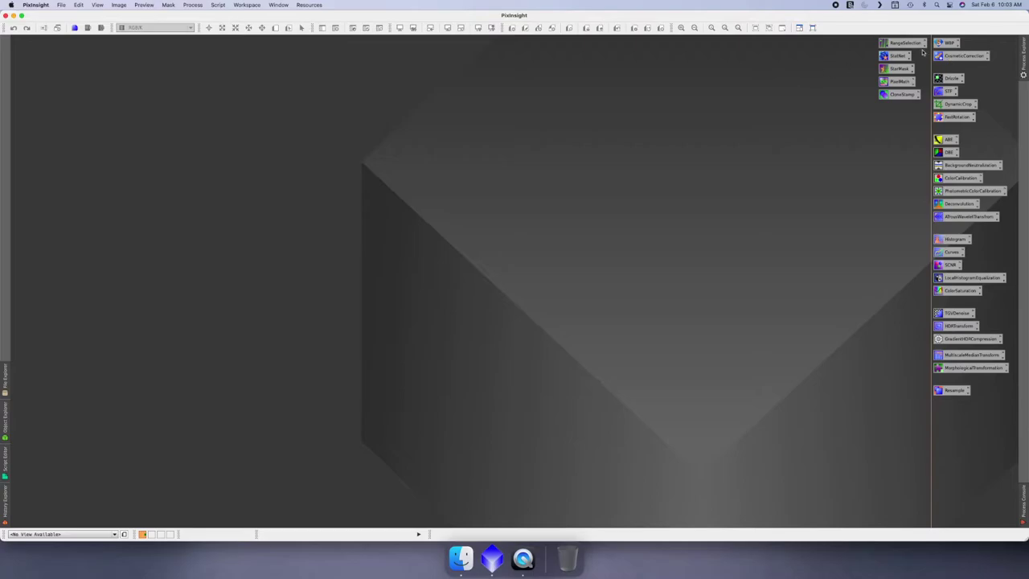
# Launch WBPP from its saved icon, reset the cosmetic template to CosmeticCorrection, then exit.
pyautogui.doubleClick(947, 44)
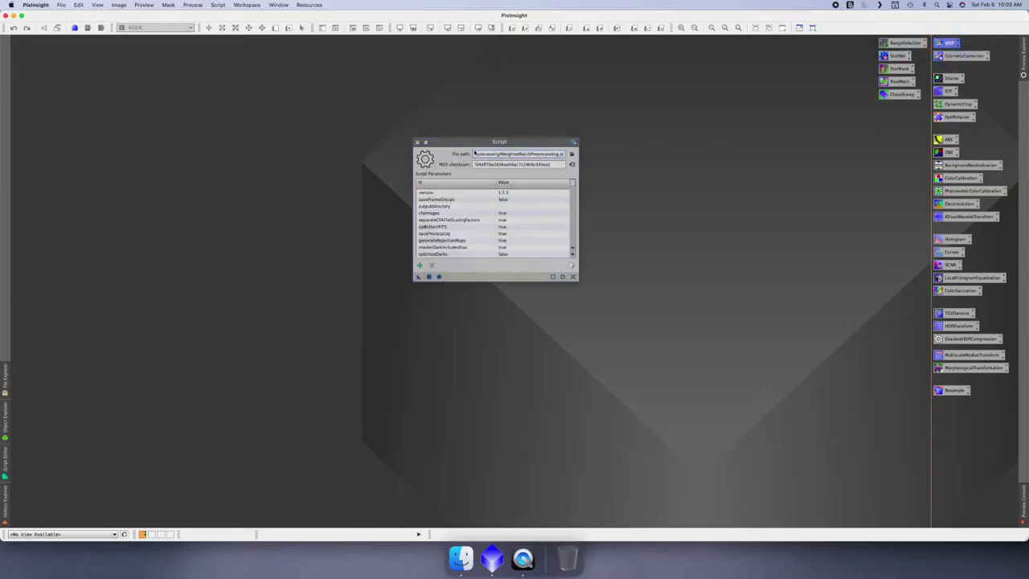
pyautogui.click(438, 277)
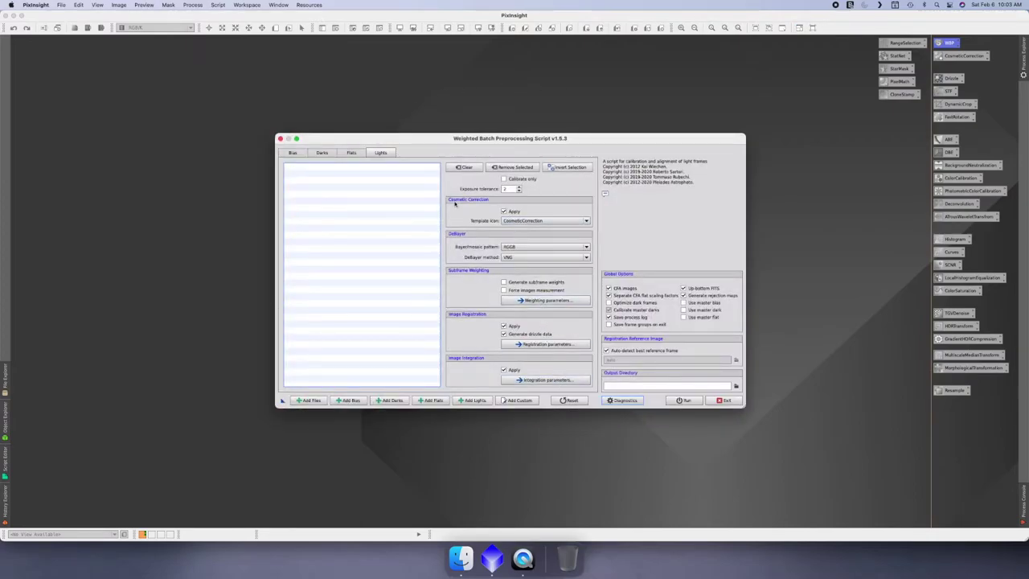
pyautogui.click(526, 221)
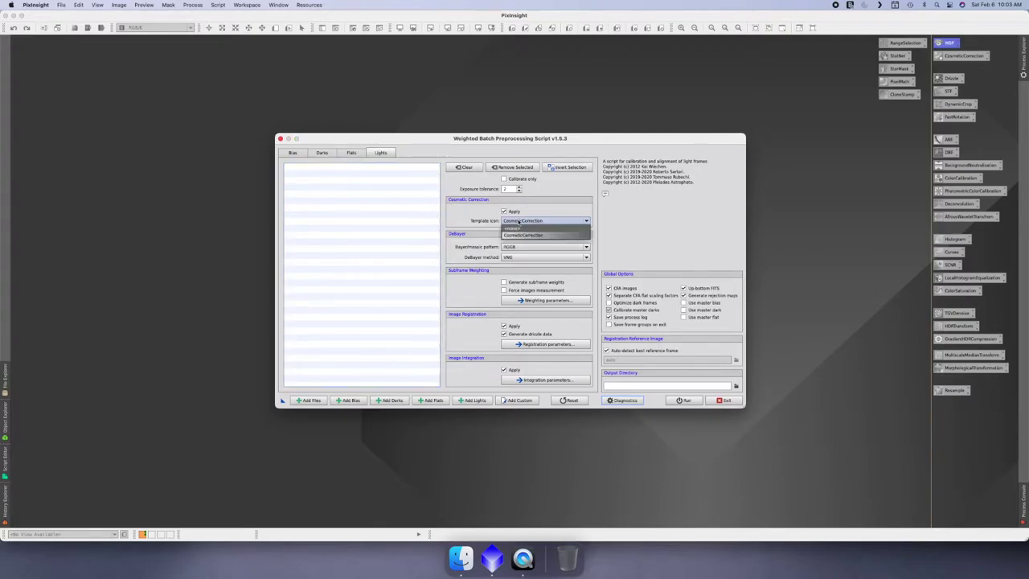
pyautogui.click(520, 229)
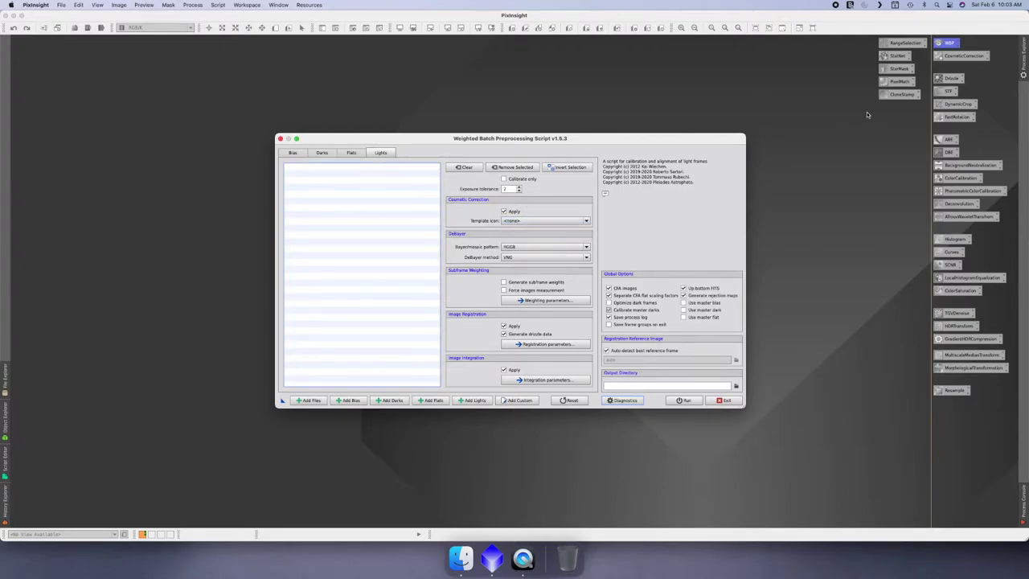
pyautogui.click(527, 220)
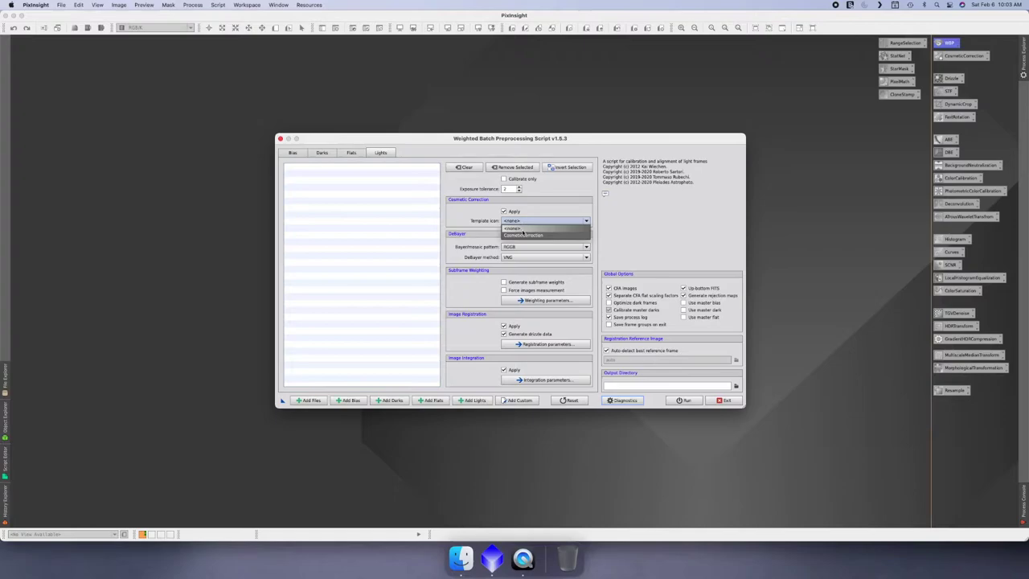
pyautogui.click(523, 235)
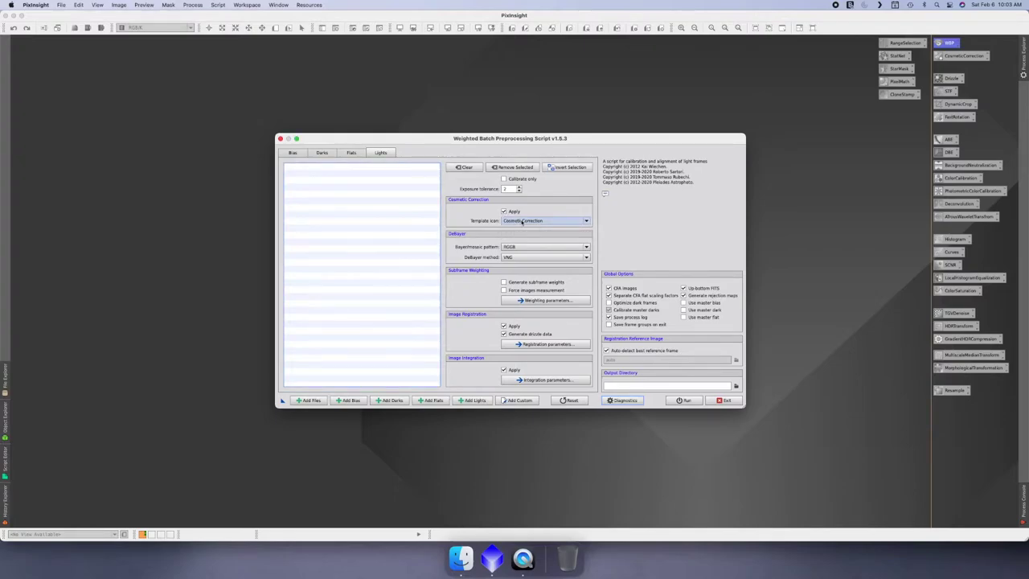
pyautogui.click(724, 399)
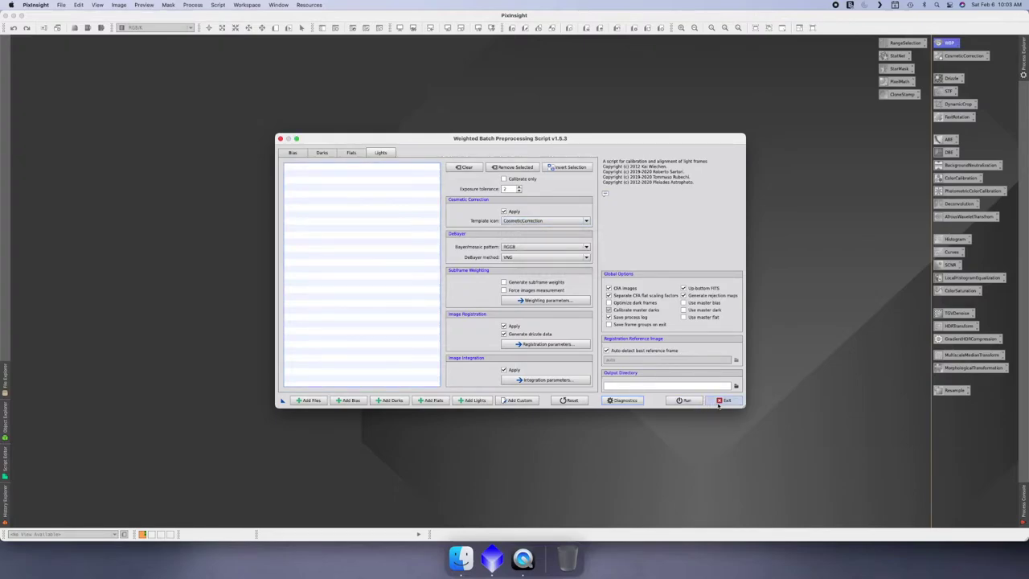
# Confirm leaving WBPP, then enable Hot Sigma auto-detection in the CosmeticCorrection template.
pyautogui.click(544, 288)
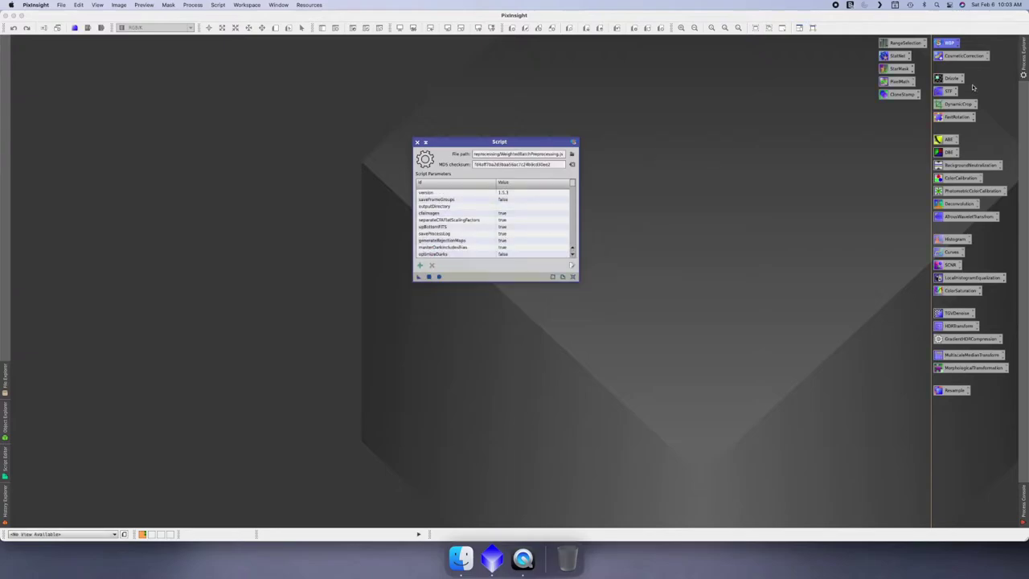
pyautogui.doubleClick(955, 58)
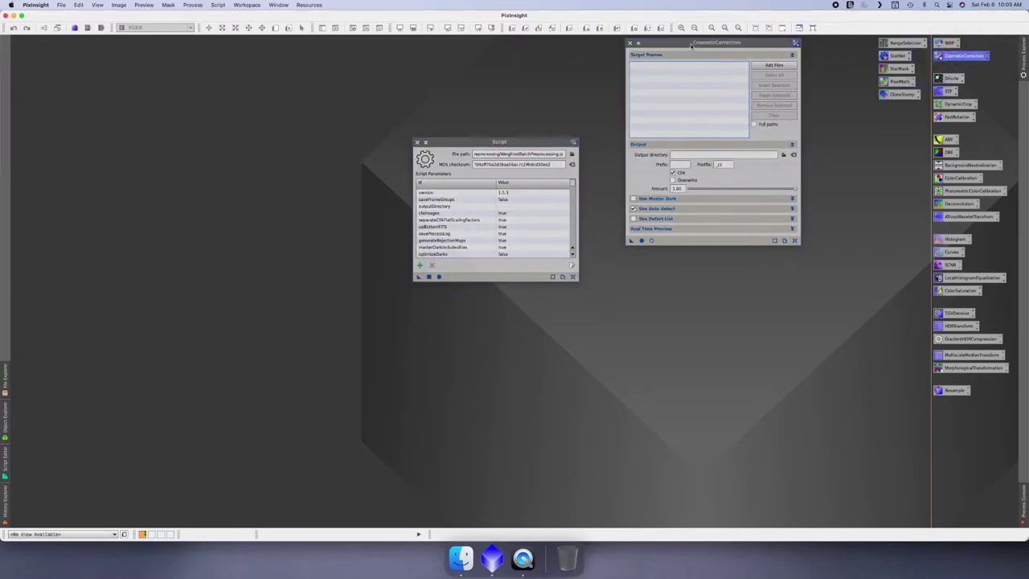
pyautogui.moveTo(689, 44); pyautogui.dragTo(679, 57)
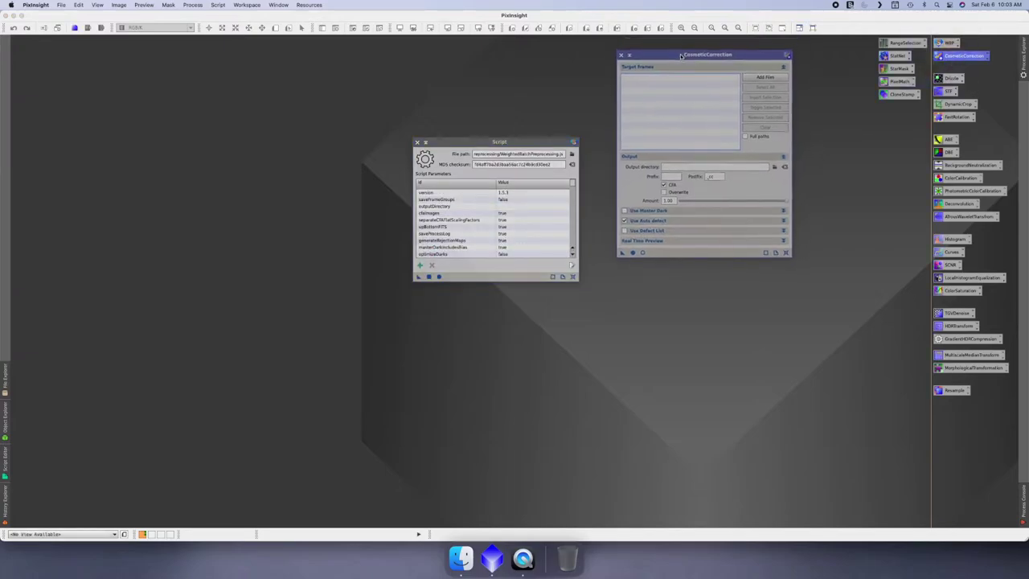
pyautogui.click(782, 221)
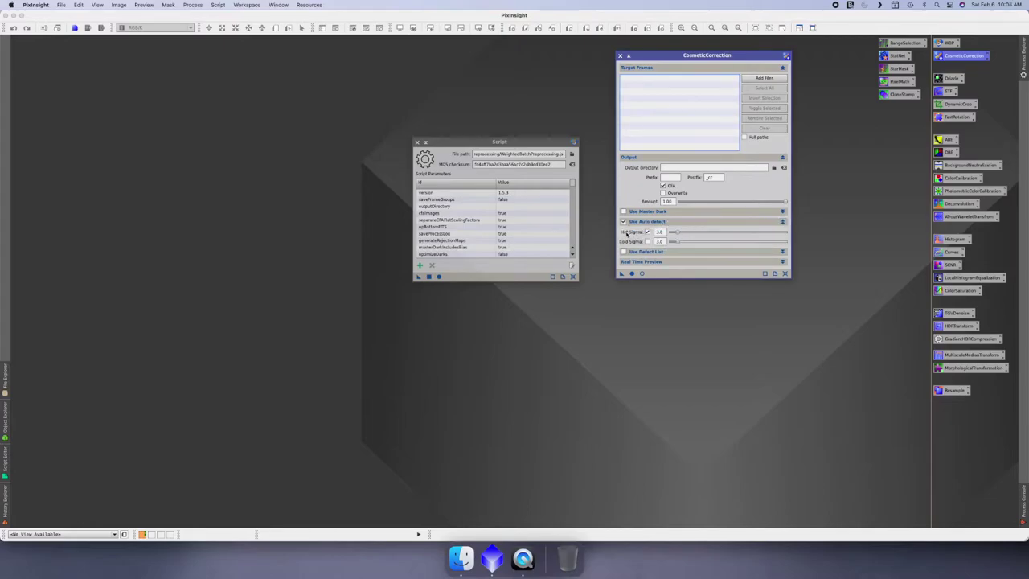
pyautogui.click(647, 232)
# Close the CosmeticCorrection window and relaunch the Weighted Batch Preprocessing script.
pyautogui.click(619, 56)
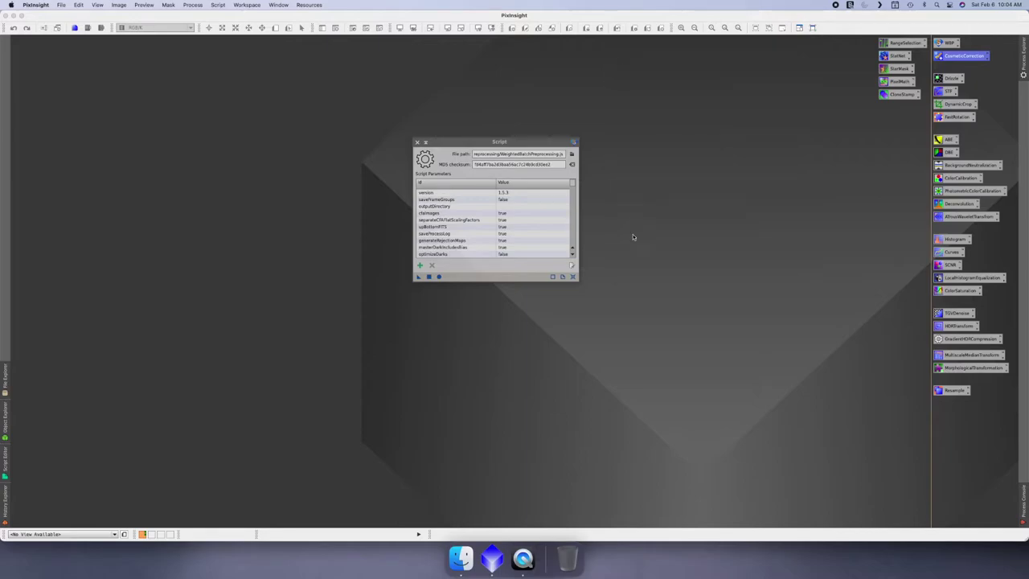
pyautogui.click(439, 278)
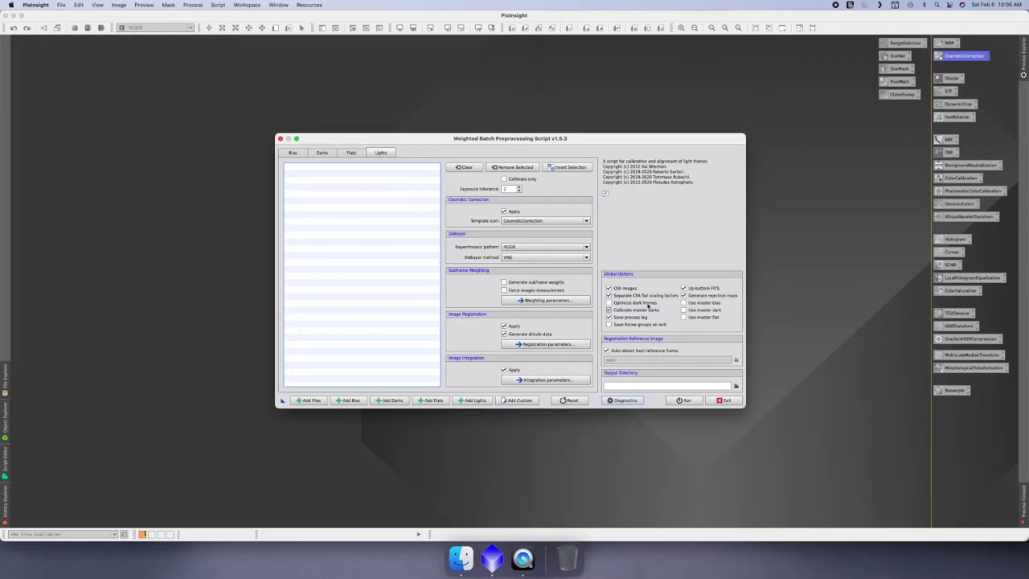
pyautogui.moveTo(648, 305)
pyautogui.click(532, 247)
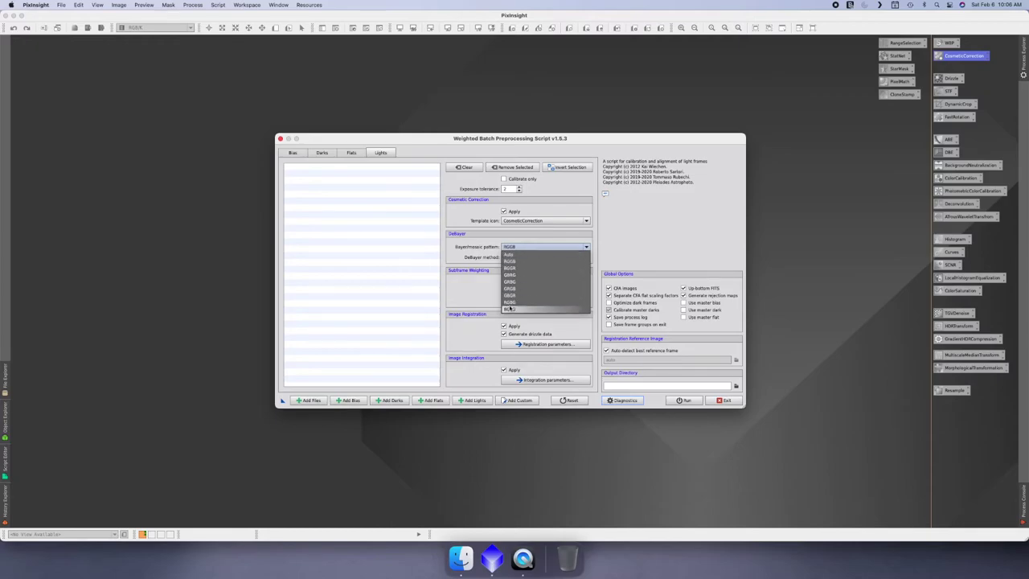
pyautogui.click(510, 261)
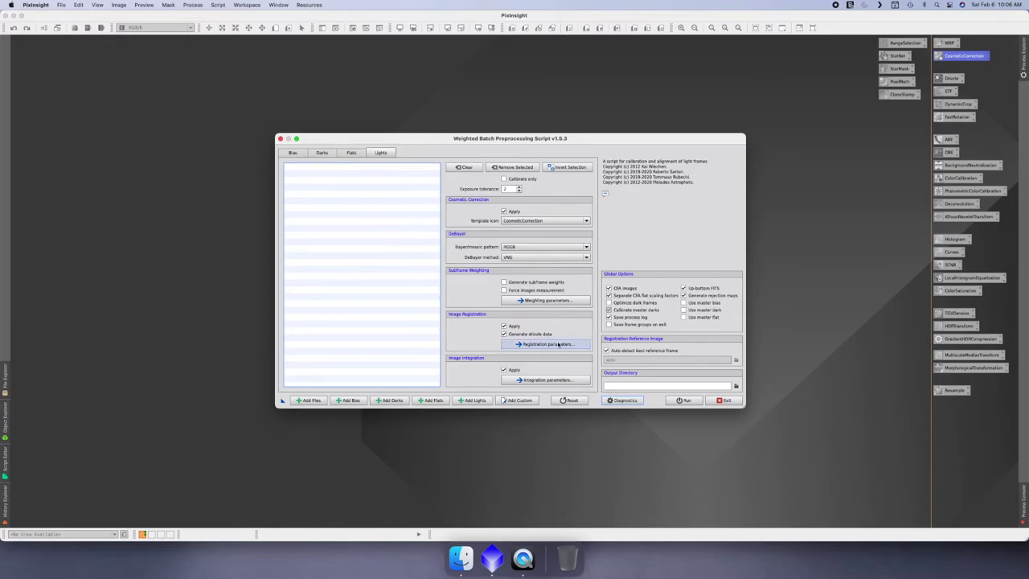
# Review the image registration parameters, then bring up the image integration settings.
pyautogui.click(533, 346)
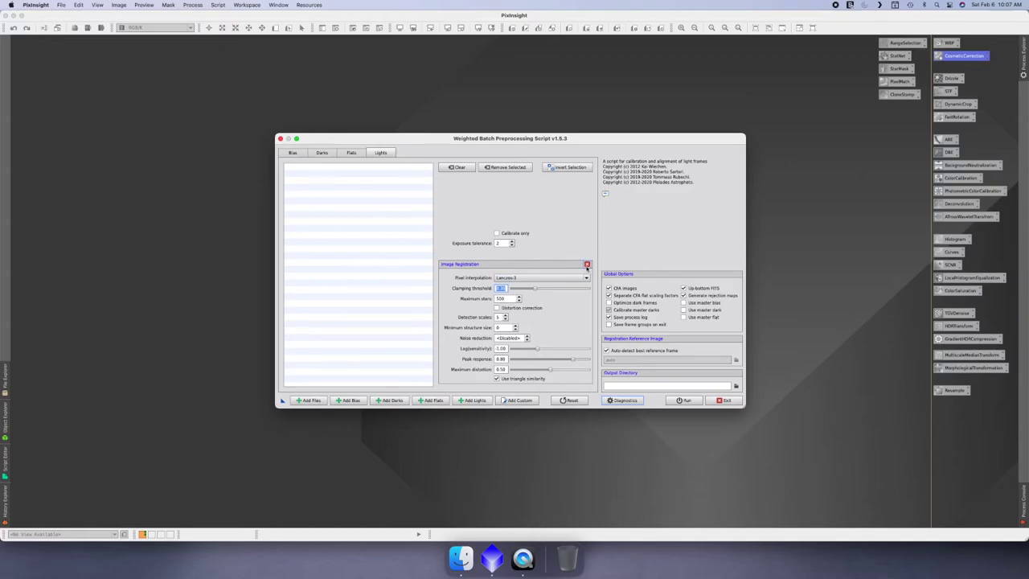
pyautogui.click(587, 264)
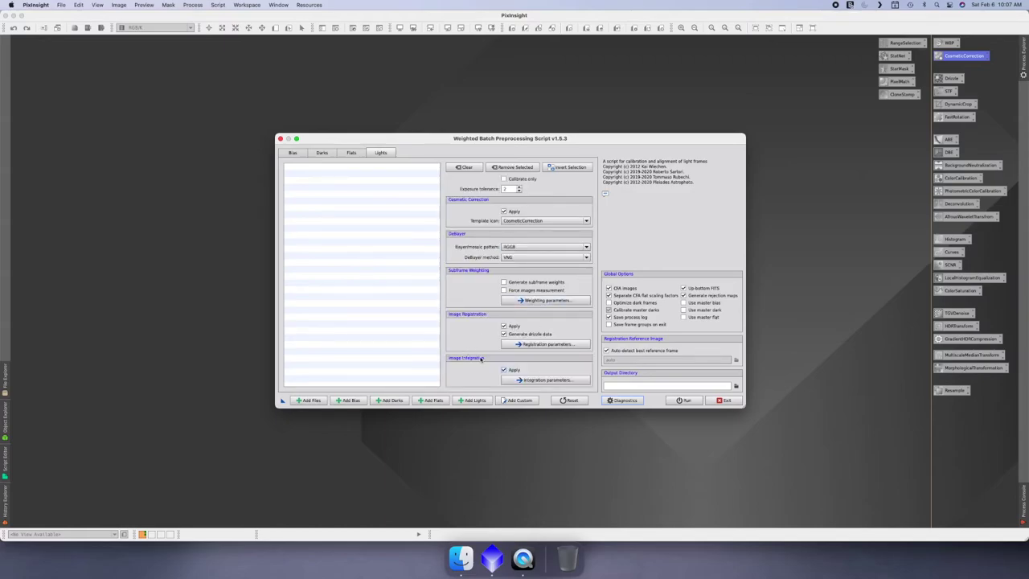
pyautogui.click(536, 380)
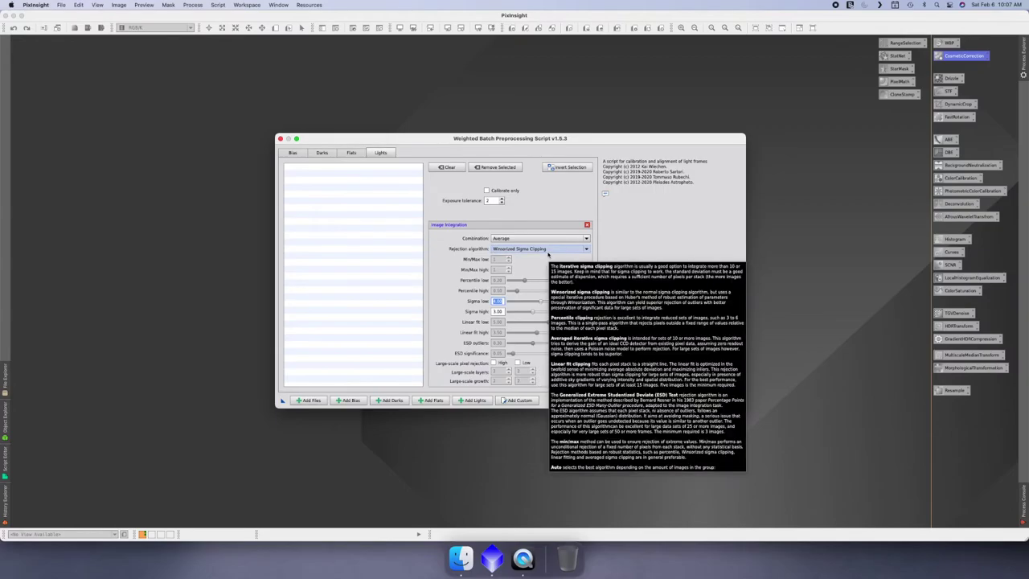
pyautogui.moveTo(456, 249)
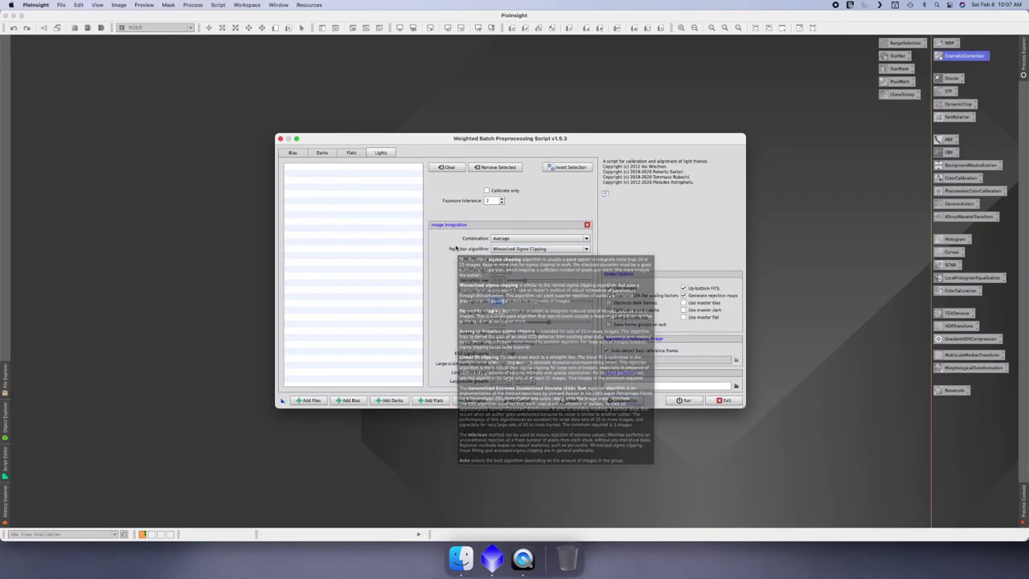
pyautogui.click(352, 153)
pyautogui.click(322, 153)
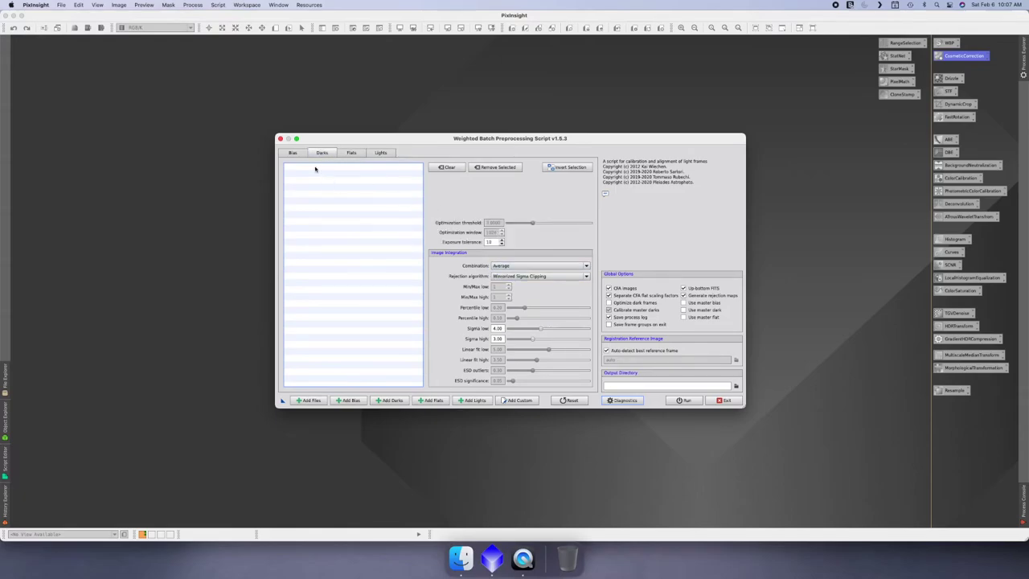
pyautogui.click(294, 153)
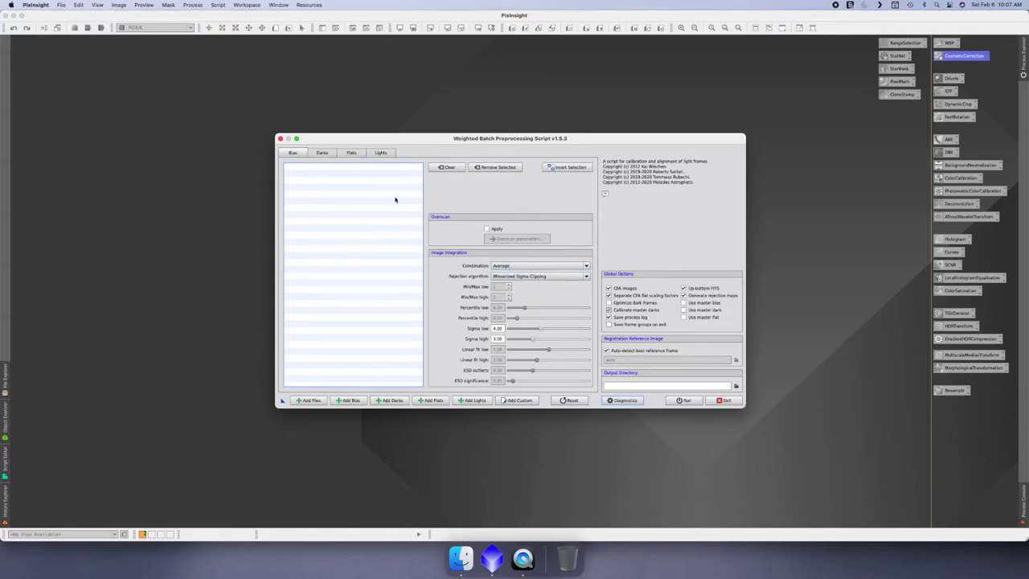
pyautogui.click(381, 155)
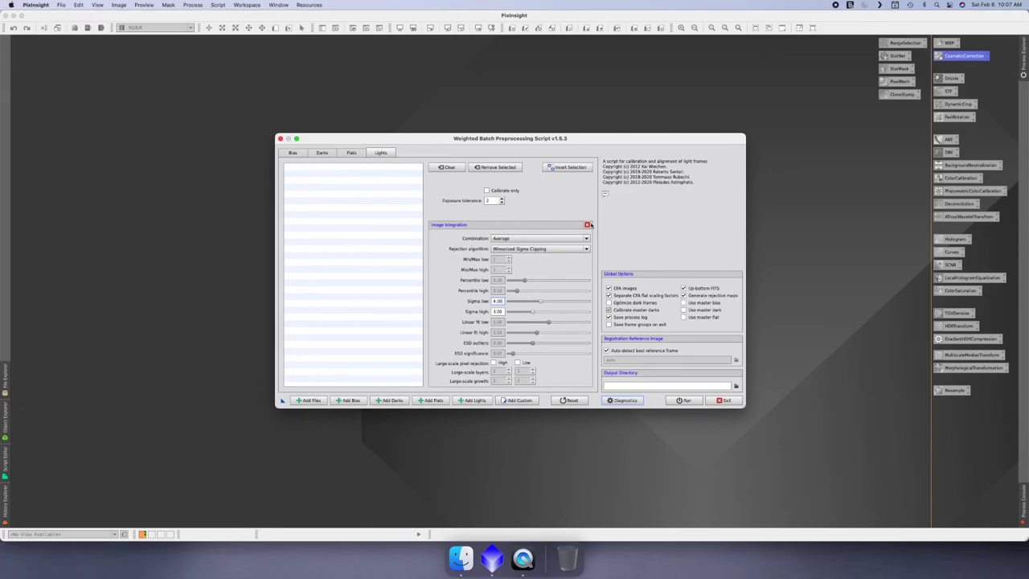
pyautogui.click(587, 225)
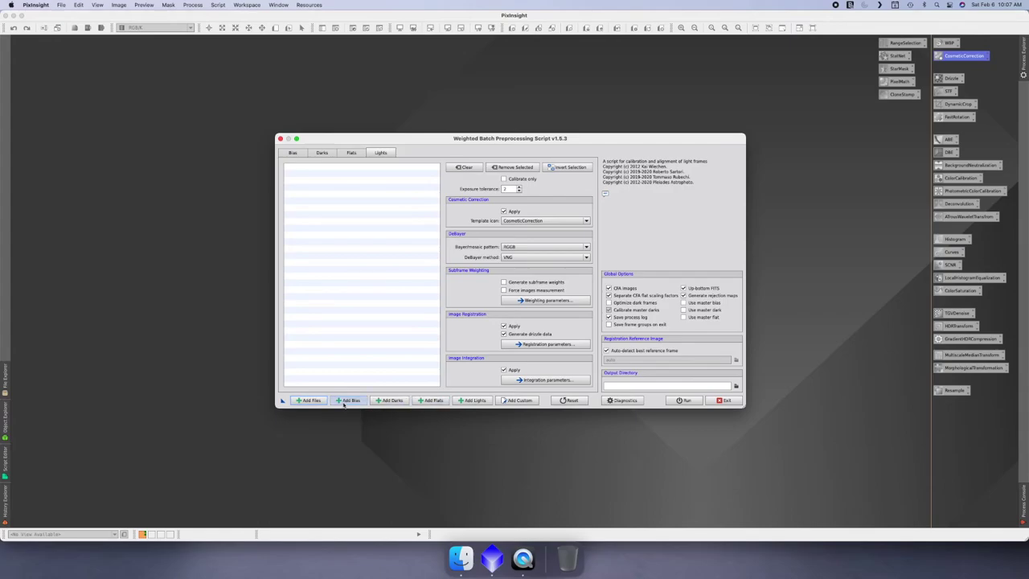
# Add every file in the Images folder to the batch preprocessing script.
pyautogui.click(306, 400)
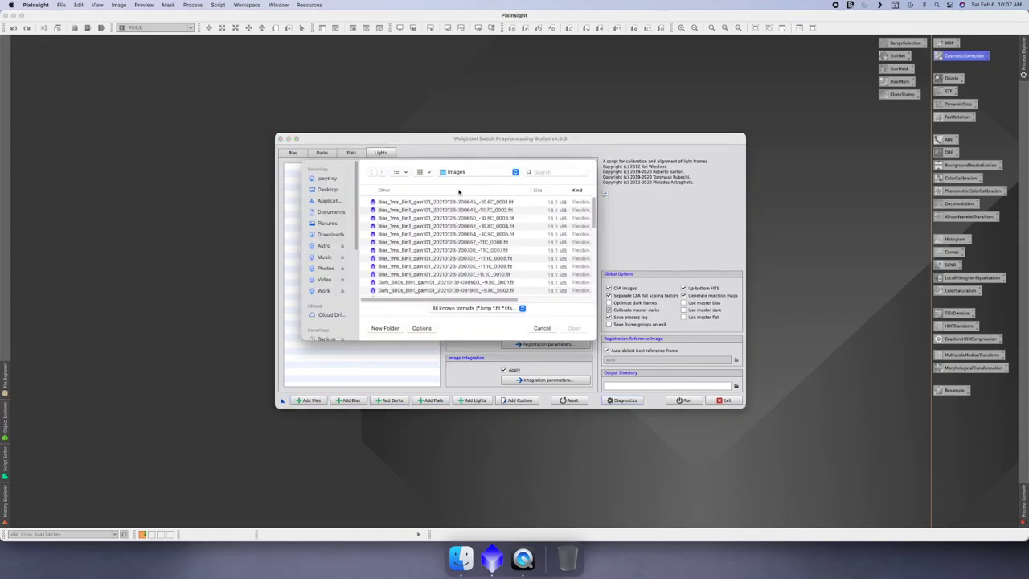
pyautogui.click(396, 205)
pyautogui.scroll(-10, 441, 235)
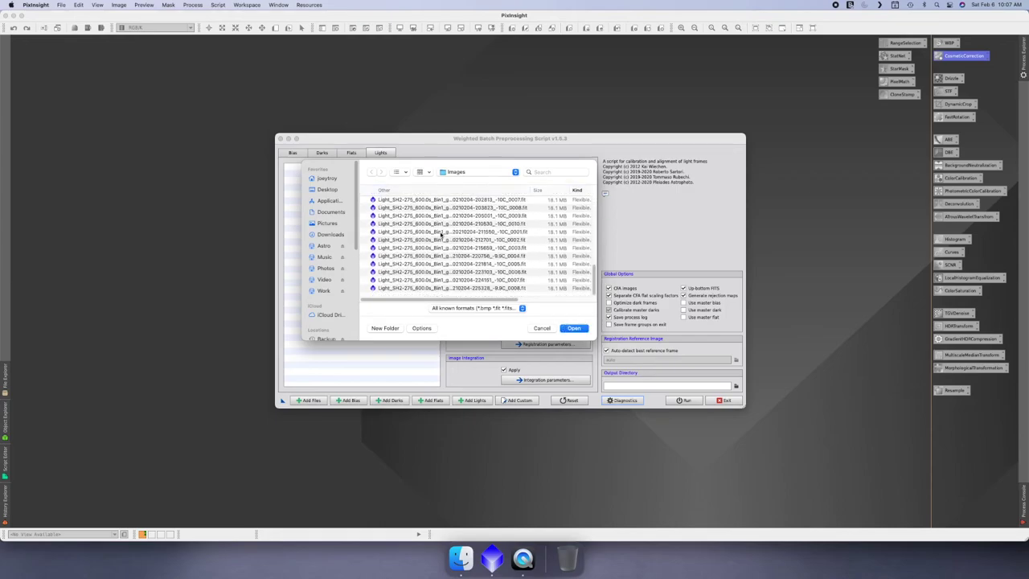
pyautogui.scroll(-1, 391, 294)
pyautogui.keyDown('shift'); pyautogui.click(389, 293); pyautogui.keyUp('shift')
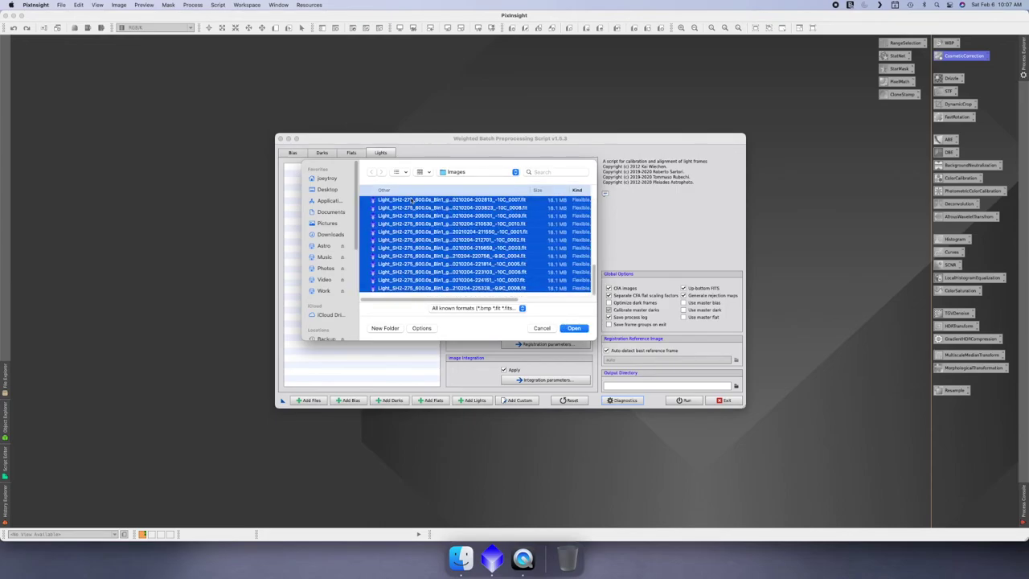
pyautogui.click(574, 328)
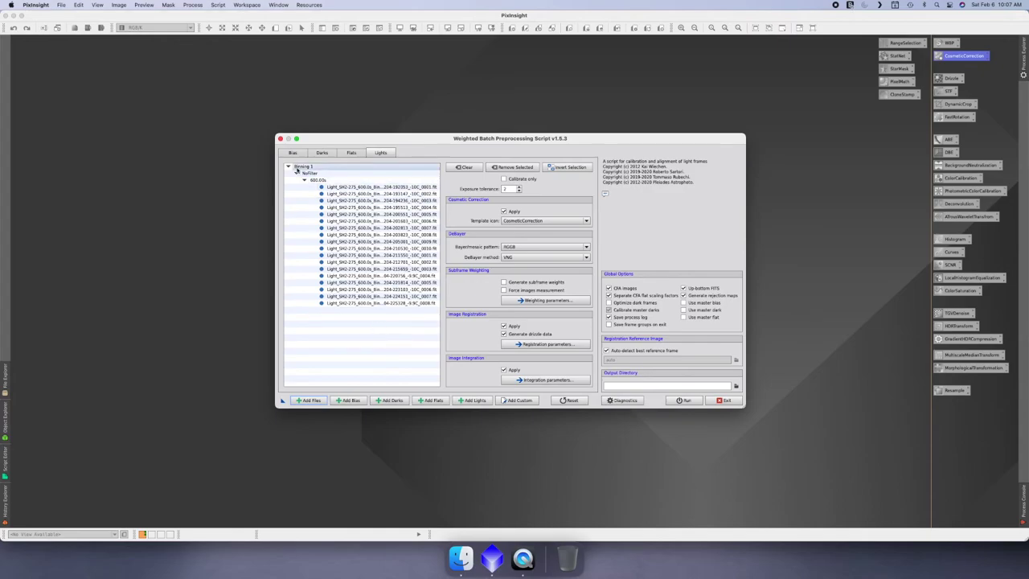
# Check the added frames on the Bias, Darks, Flats and Lights tabs.
pyautogui.click(294, 153)
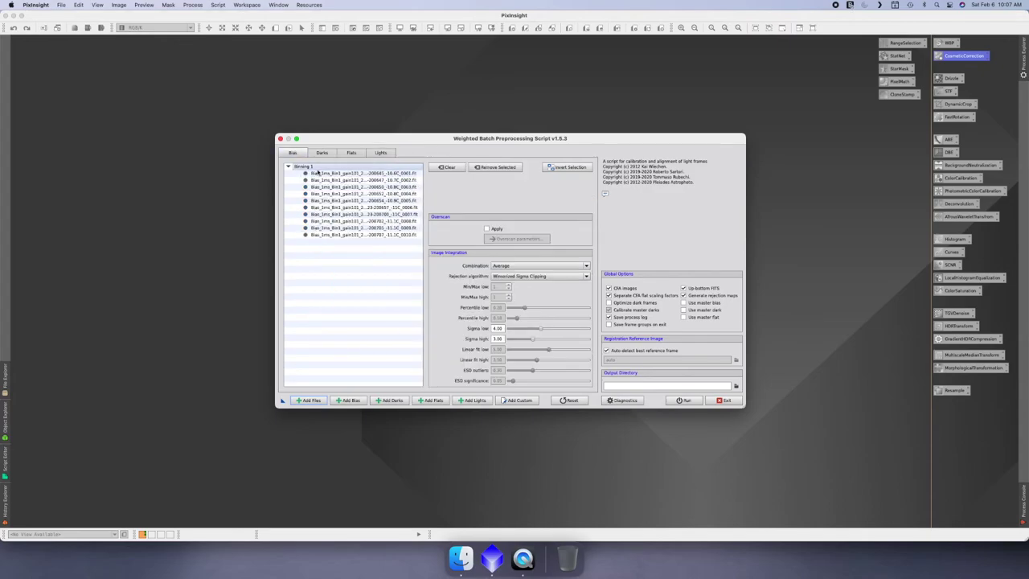
pyautogui.click(322, 153)
pyautogui.click(351, 153)
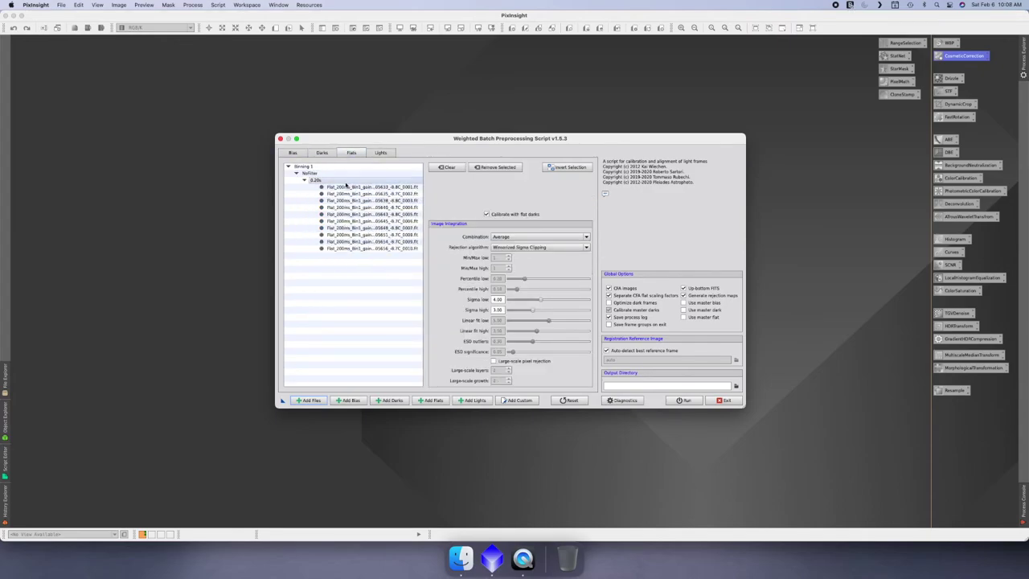
pyautogui.click(380, 153)
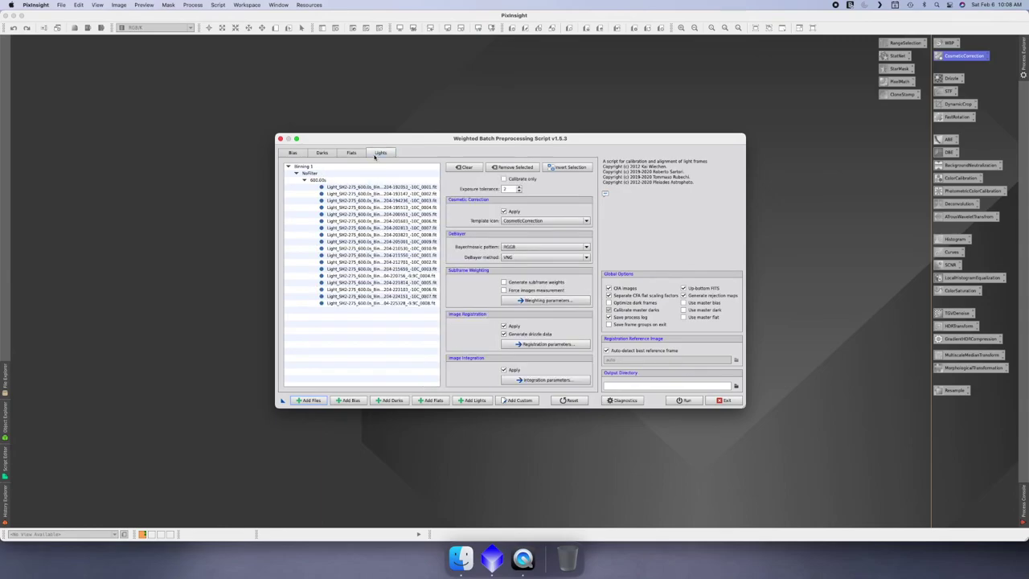
# Set the output directory to the Registration folder in SH2-275 and start the run.
pyautogui.click(735, 387)
pyautogui.click(479, 172)
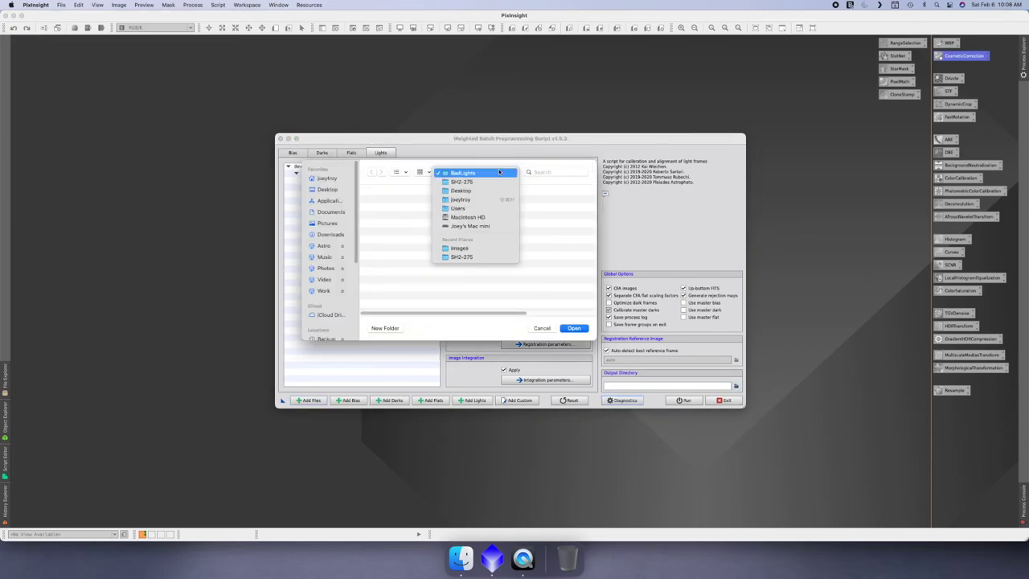
pyautogui.click(459, 184)
pyautogui.click(387, 217)
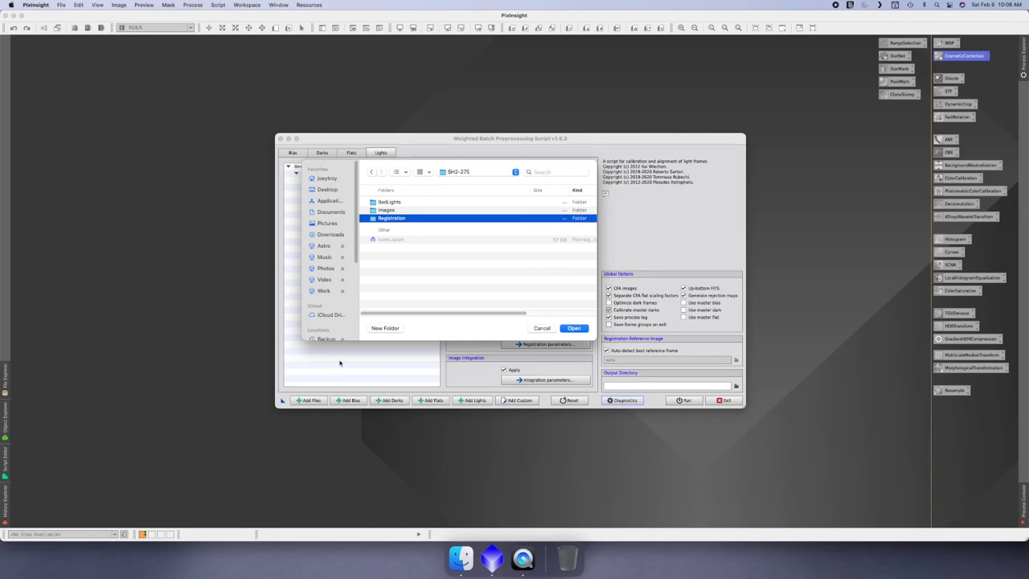
pyautogui.click(578, 328)
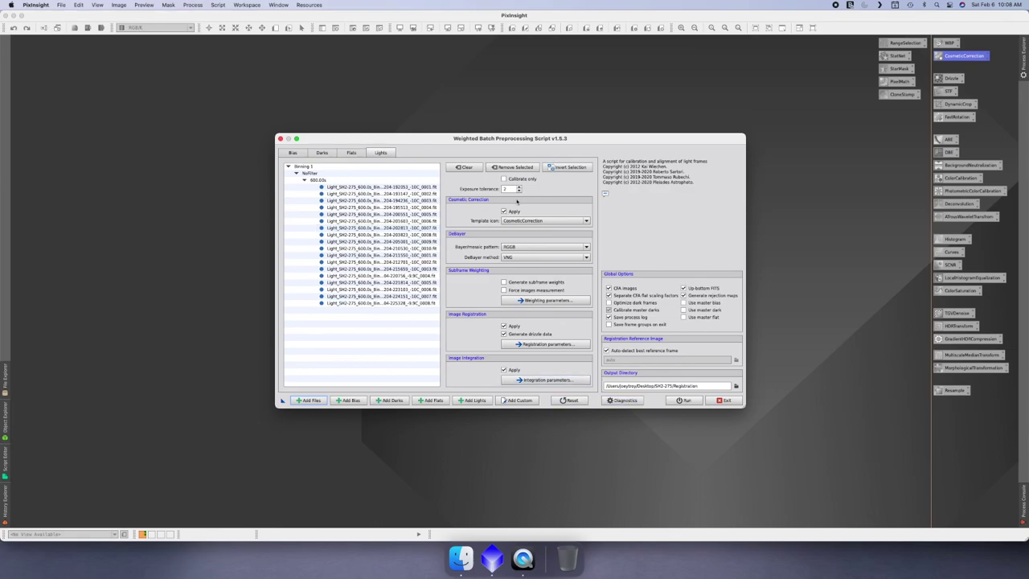
pyautogui.click(689, 401)
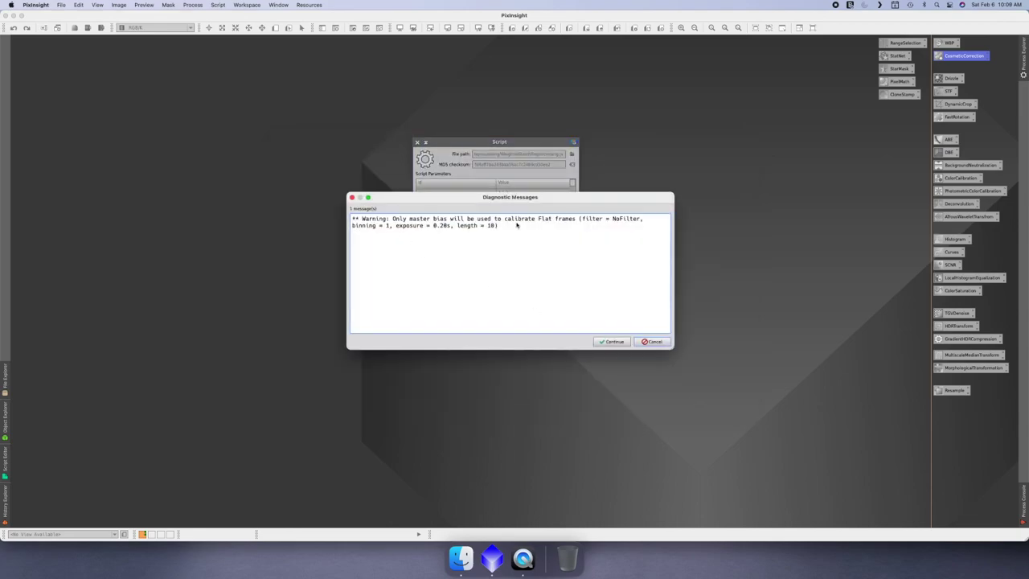
# Accept the flat calibration warning with Continue so bias integration begins.
pyautogui.click(609, 342)
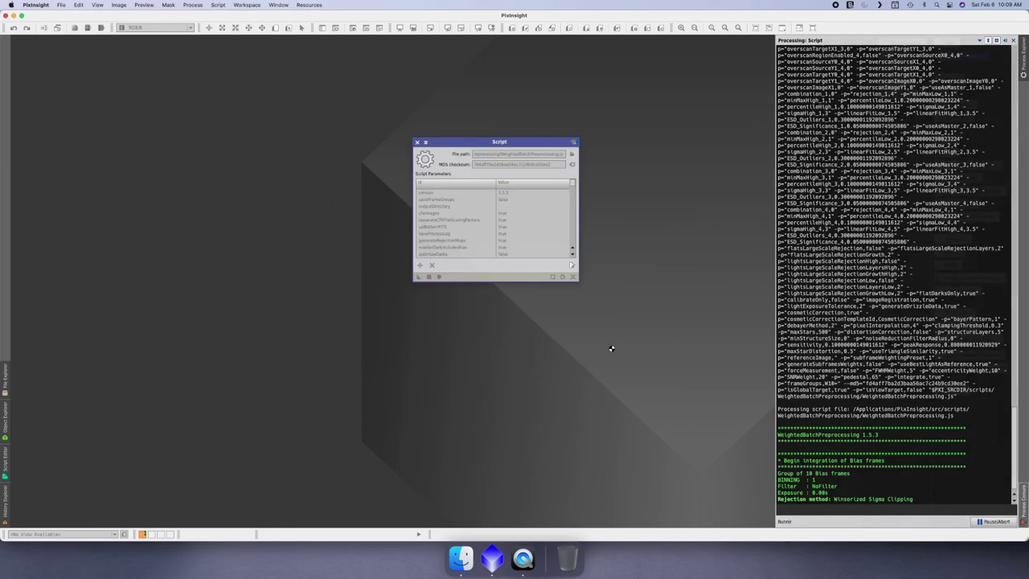